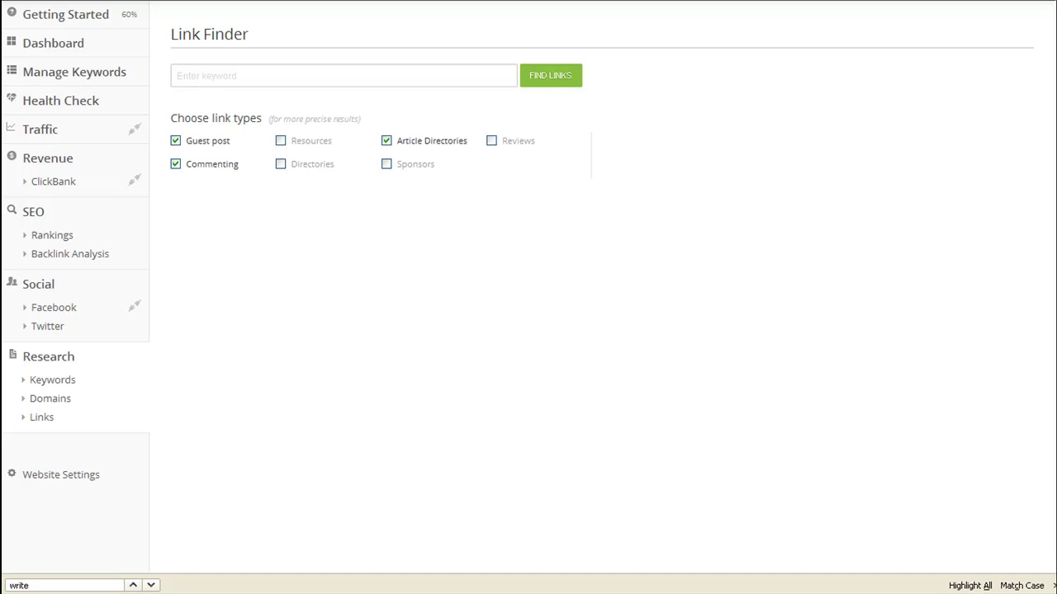
Enter the keyword 'how to have self confidence' and untick Guest post and Article Directories.
click(200, 73)
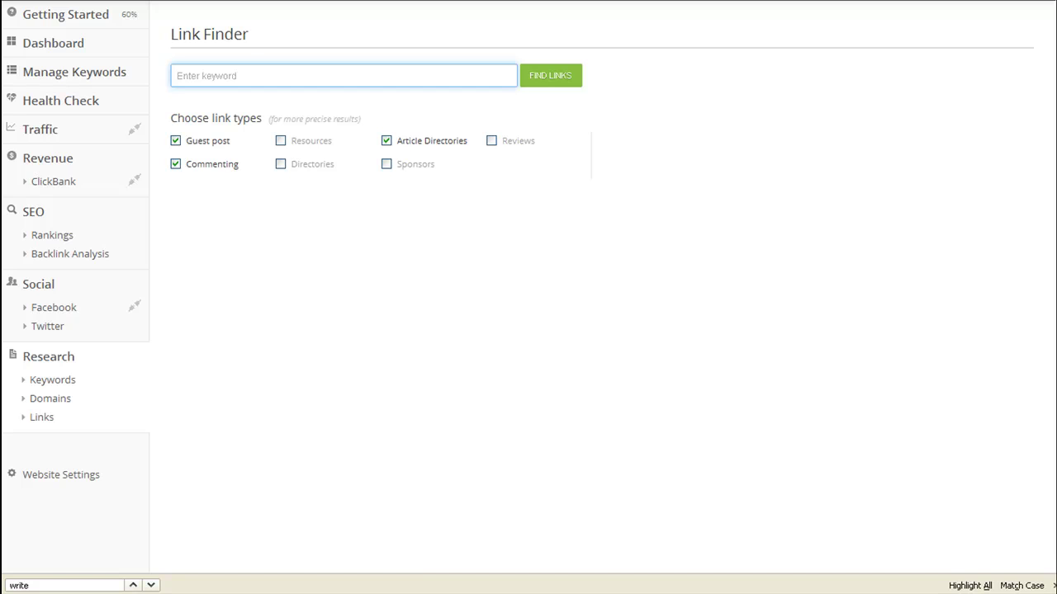
text(how to have cal)
key(BackSpace)
key(BackSpace)
key(BackSpace)
text(self confidence)
key(Tab)
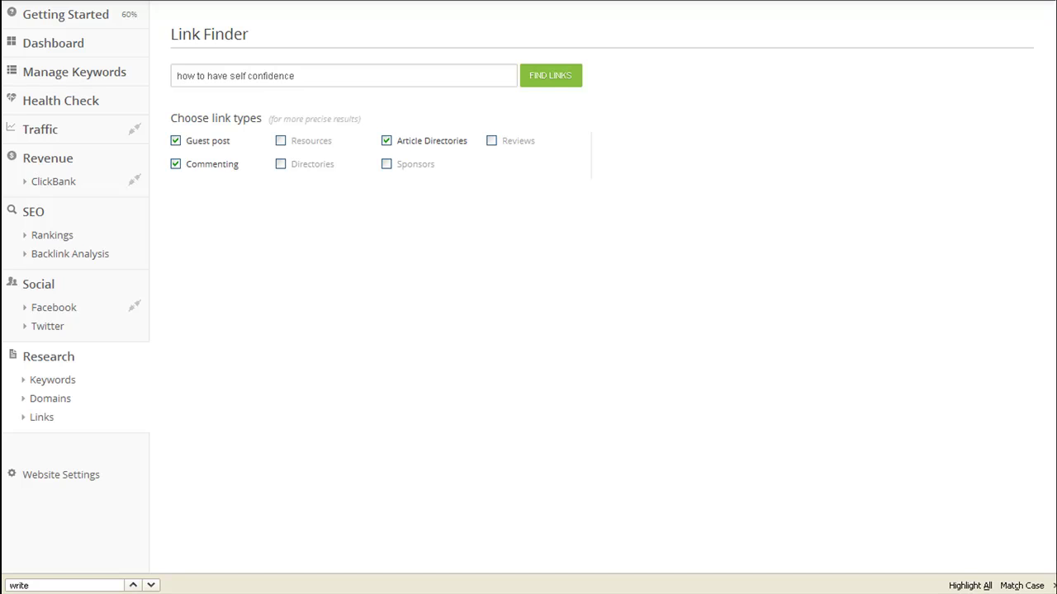
click(176, 145)
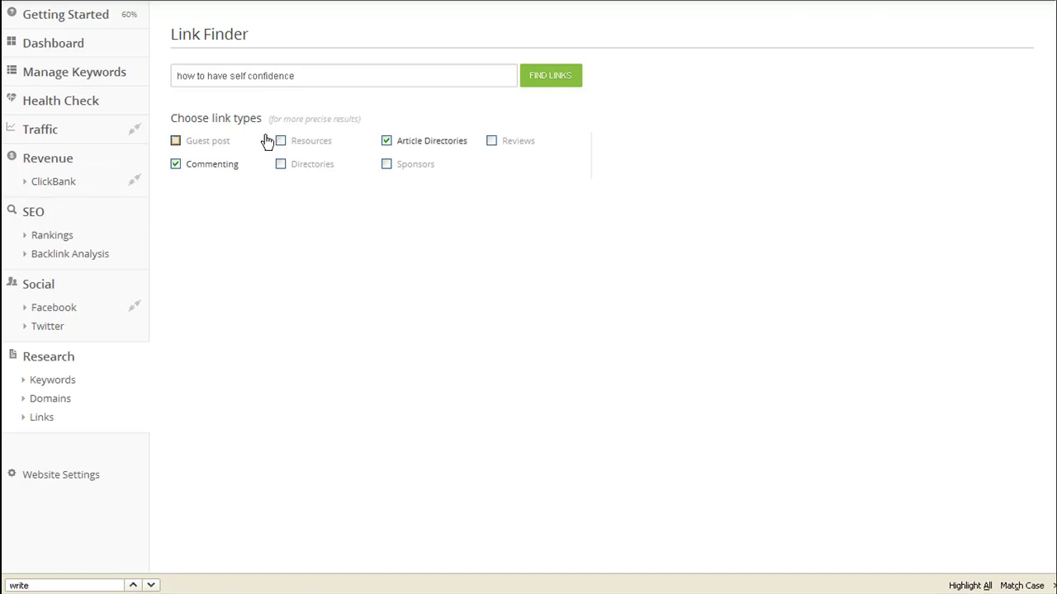
click(386, 142)
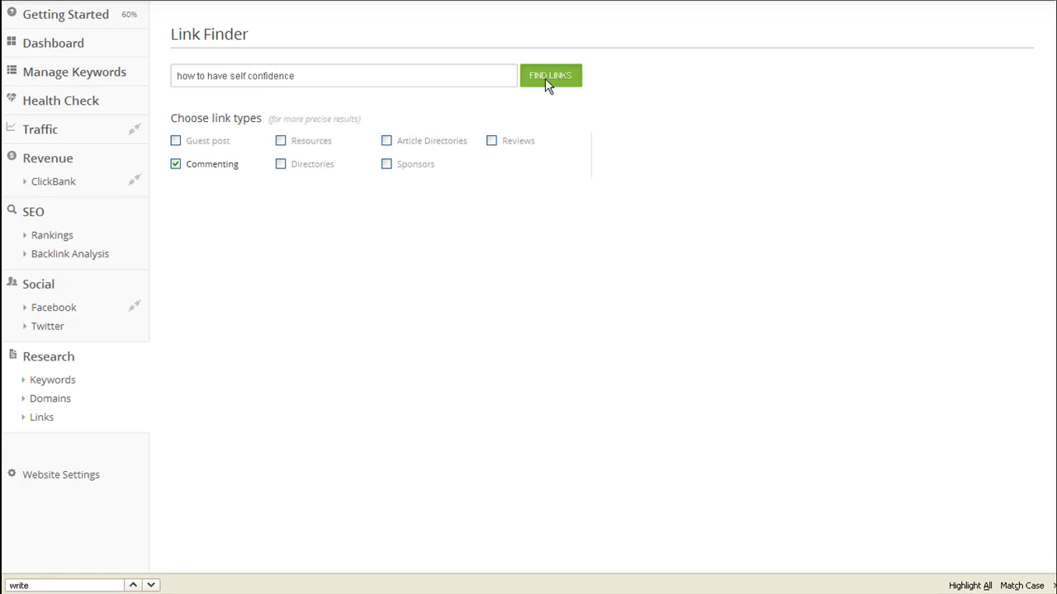
Run the Link Finder search for commenting links and sort the results by PA.
click(545, 80)
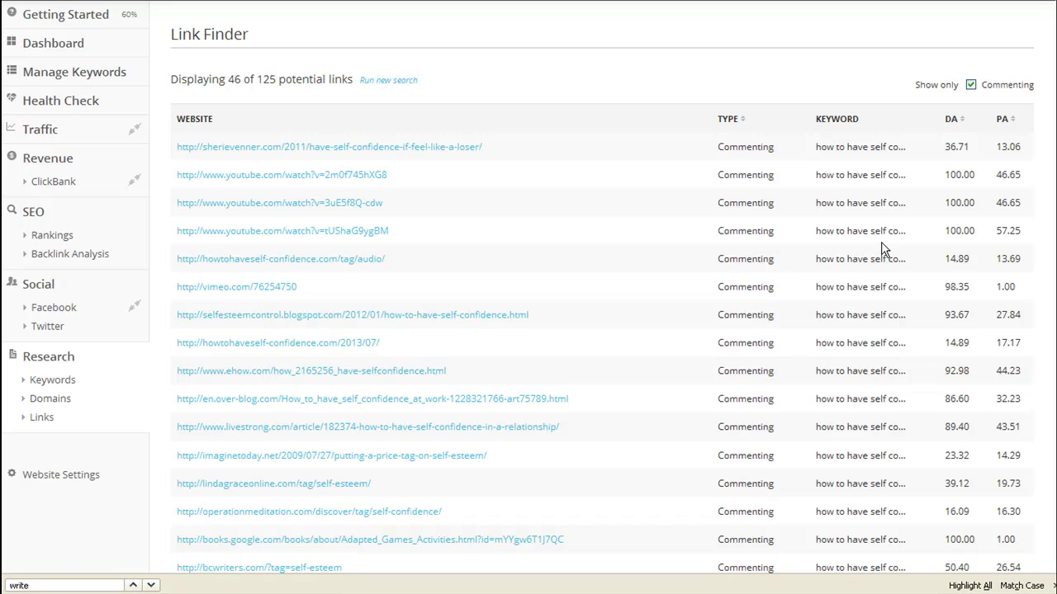
click(1001, 121)
Reverse the PA sort so the highest-PA results are listed first.
click(1001, 120)
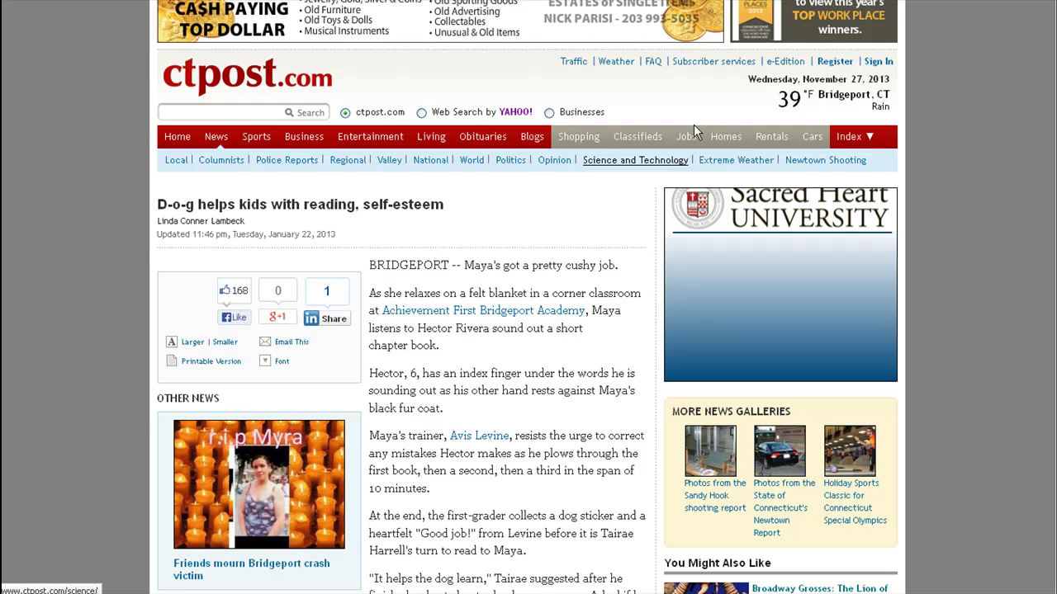
Scroll down through the ctpost.com article about a dog helping kids read.
scroll(560, 241, down, 3)
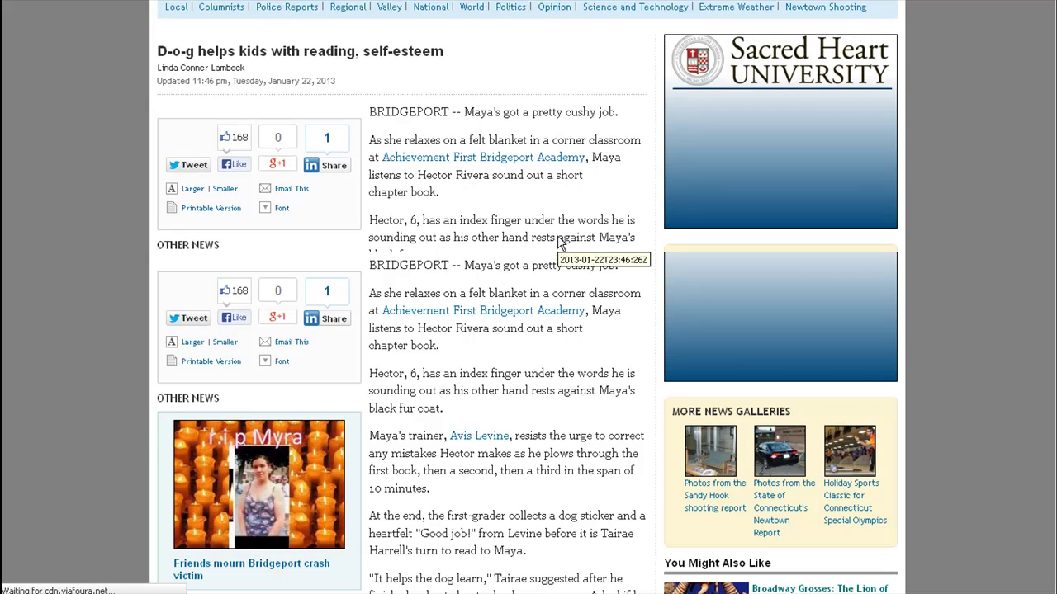
scroll(558, 237, down, 4)
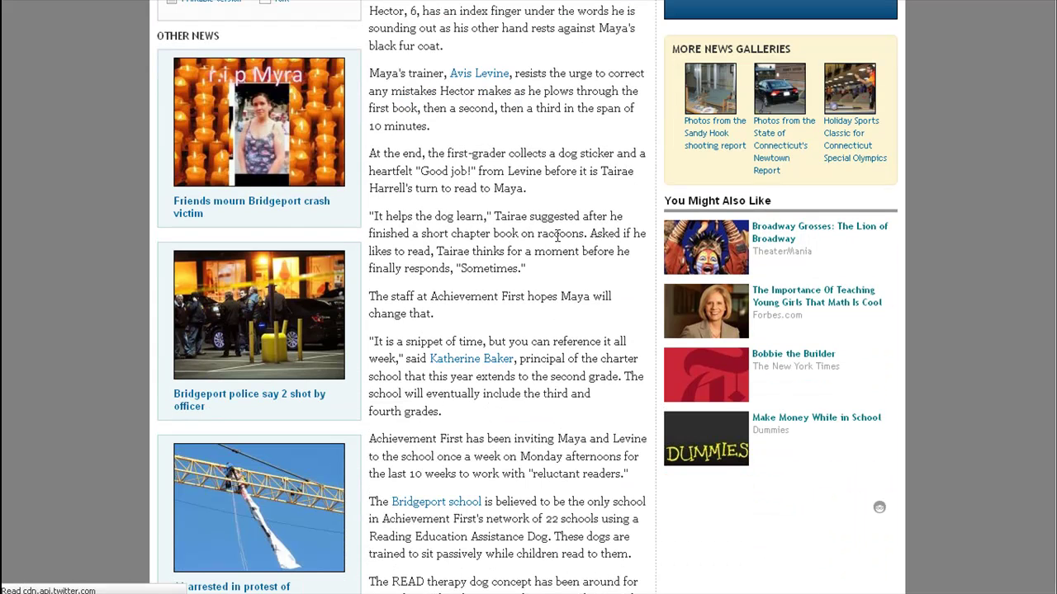
scroll(558, 236, down, 3)
scroll(559, 240, down, 1)
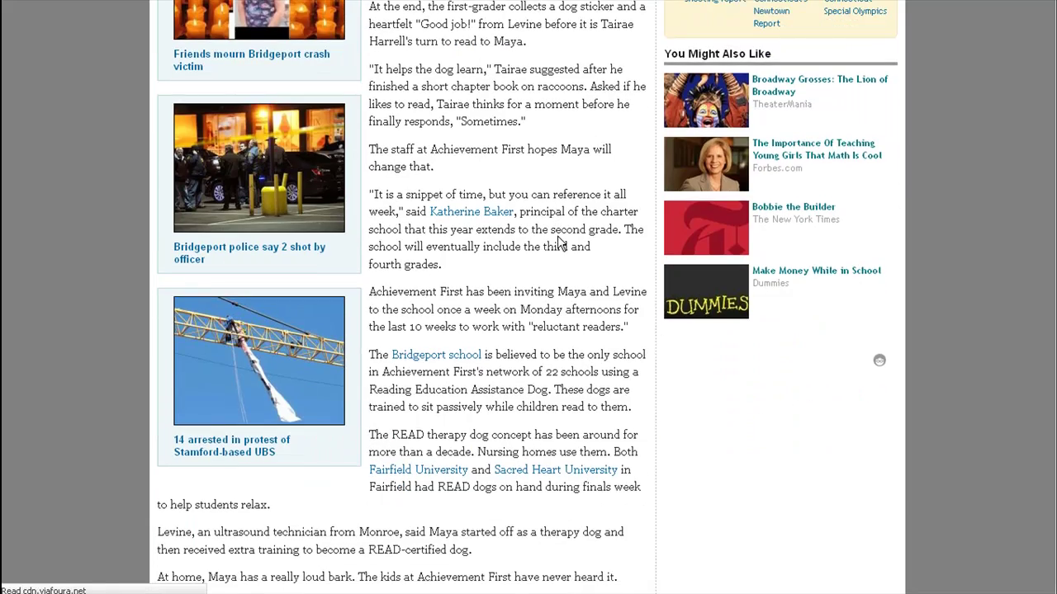
scroll(560, 243, down, 2)
scroll(558, 243, down, 2)
scroll(558, 239, down, 3)
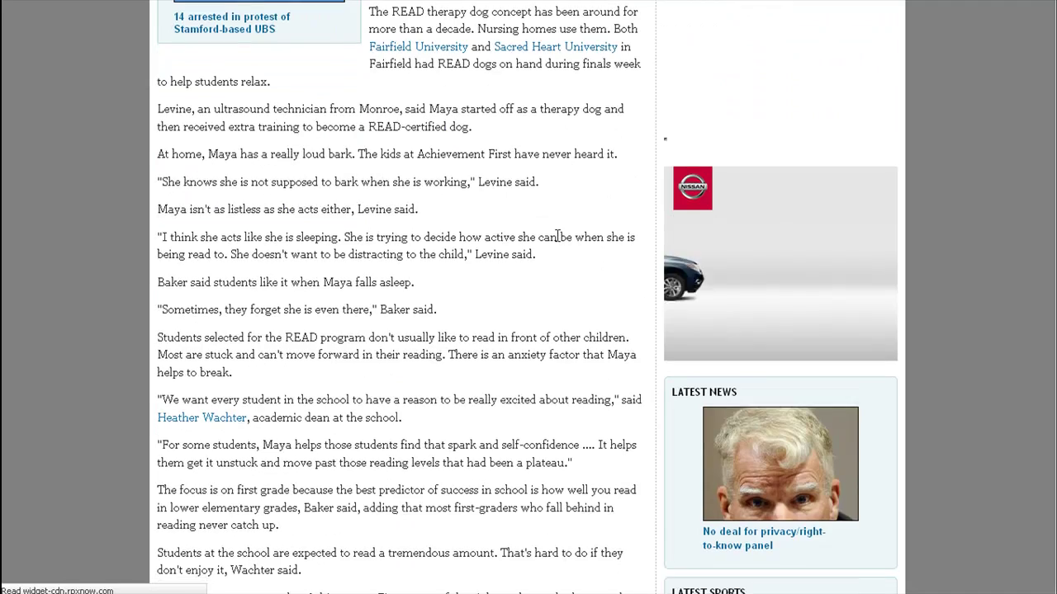
scroll(557, 237, down, 5)
scroll(557, 237, down, 3)
scroll(557, 236, down, 7)
scroll(558, 238, down, 2)
scroll(559, 239, down, 2)
scroll(545, 256, down, 2)
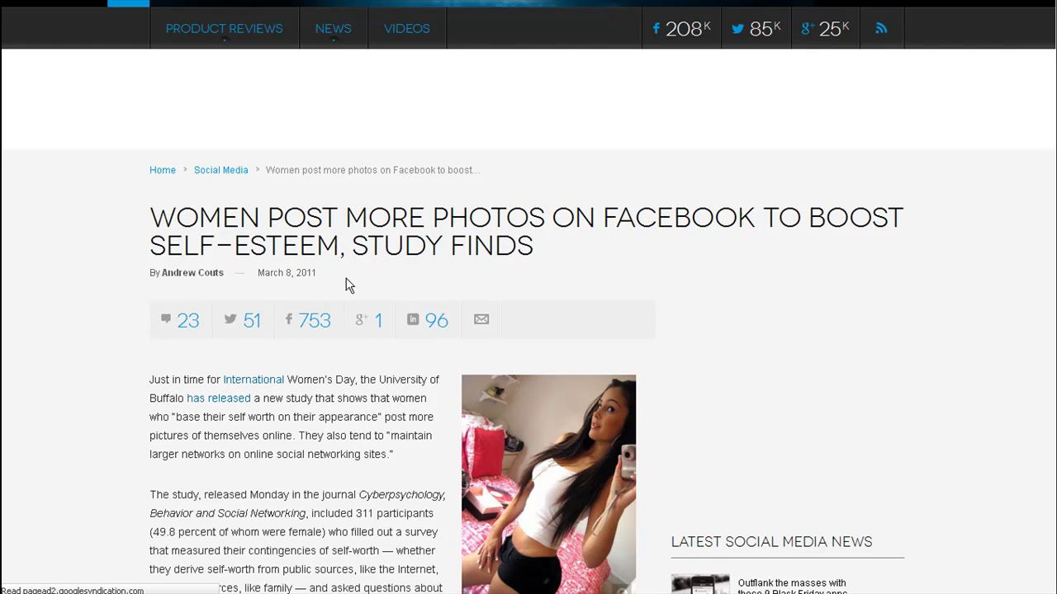
Scroll past the author bio to the 23-comment section and empty comment box.
scroll(344, 283, down, 2)
scroll(206, 169, down, 5)
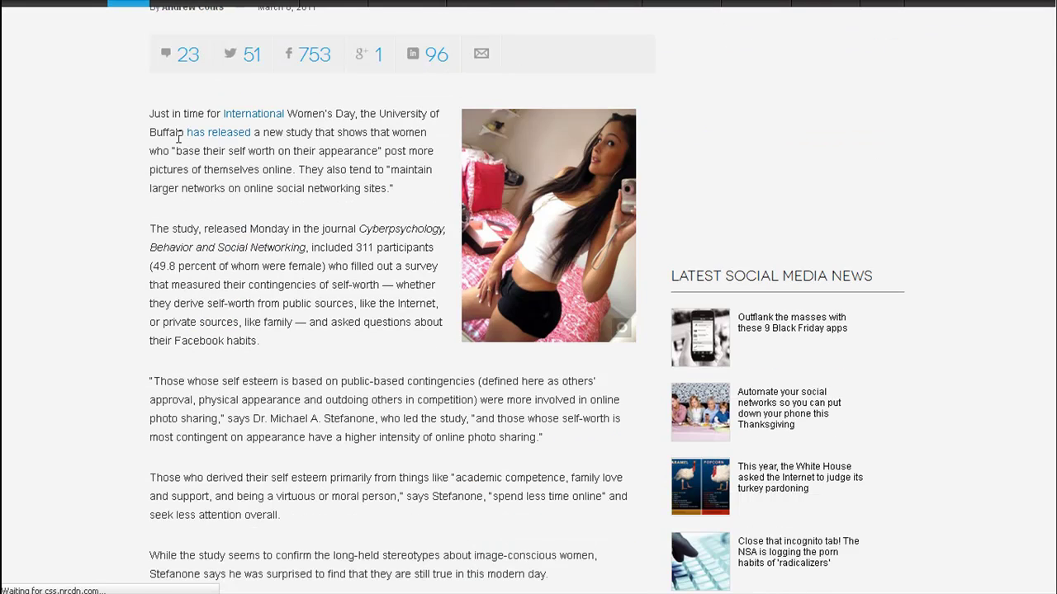
scroll(247, 336, down, 10)
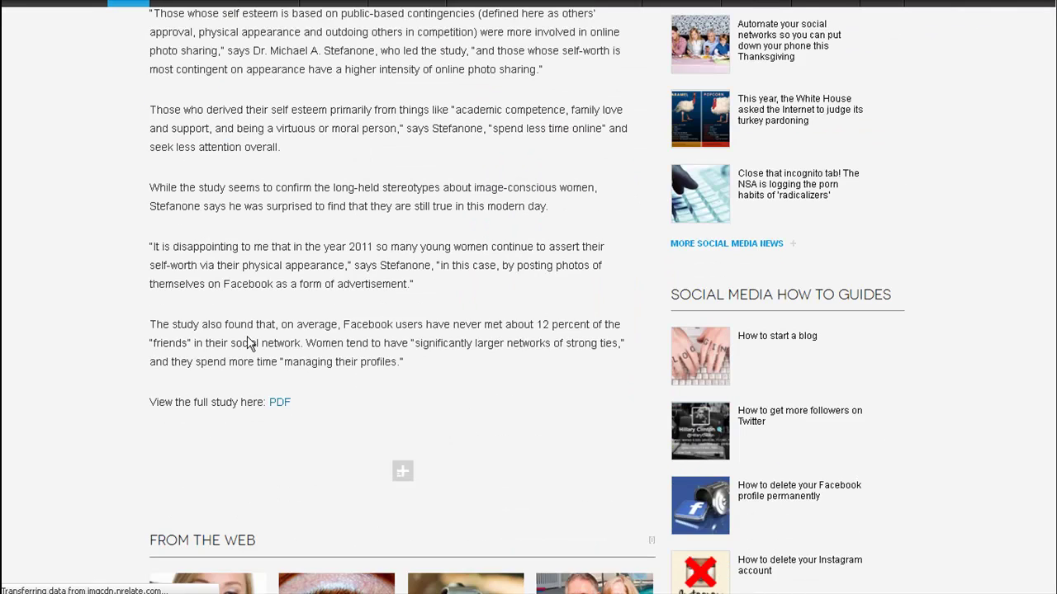
scroll(246, 336, down, 8)
scroll(247, 341, down, 4)
scroll(247, 340, down, 5)
scroll(247, 336, down, 2)
scroll(373, 433, down, 5)
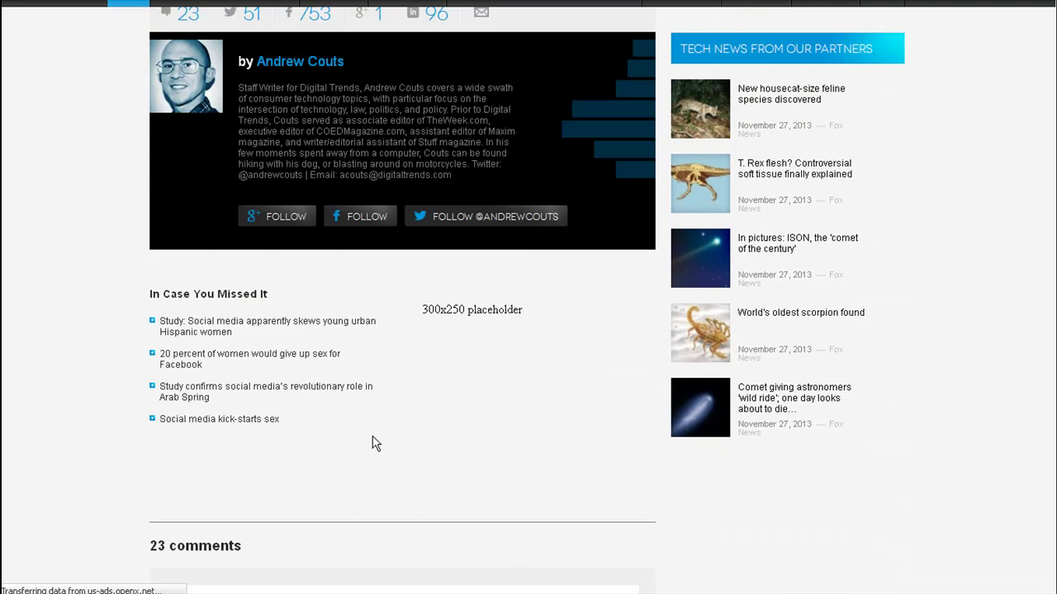
scroll(372, 432, down, 7)
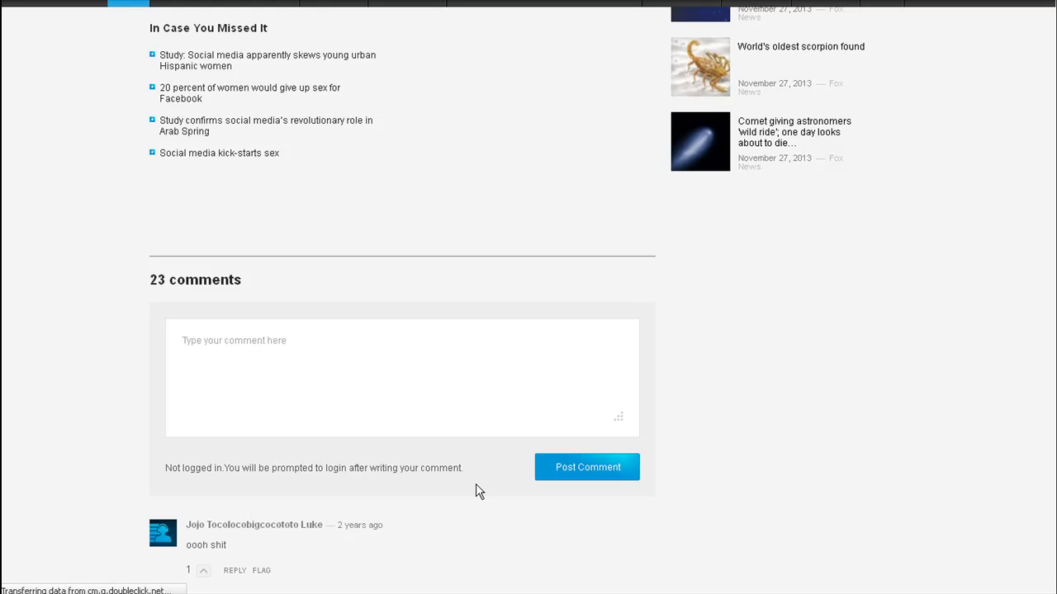
Start a comment in the Digital Trends comment box and close the Facebook like popup.
click(299, 355)
scroll(300, 355, down, 1)
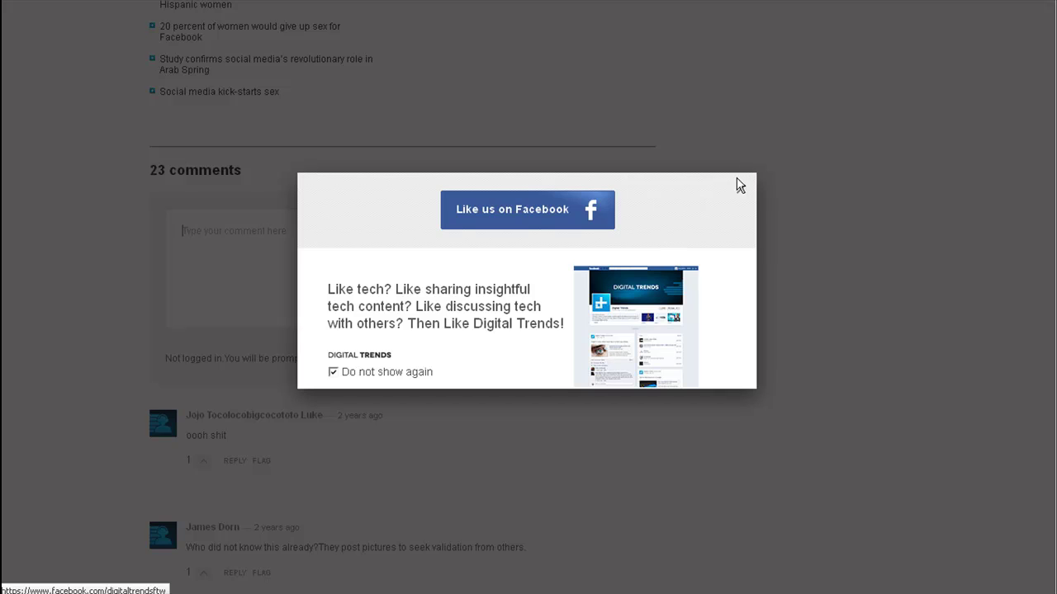
click(740, 192)
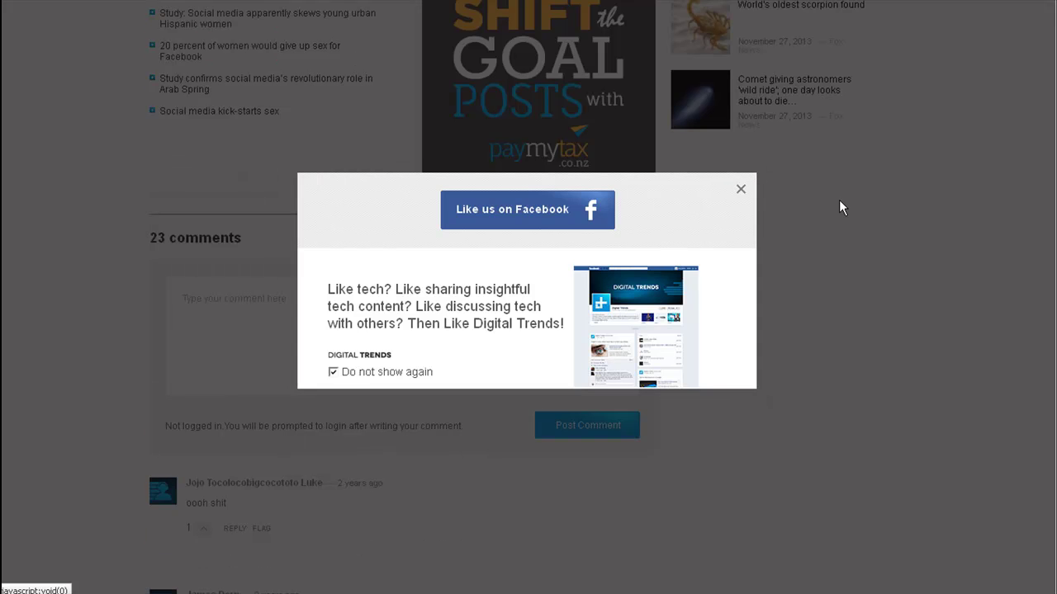